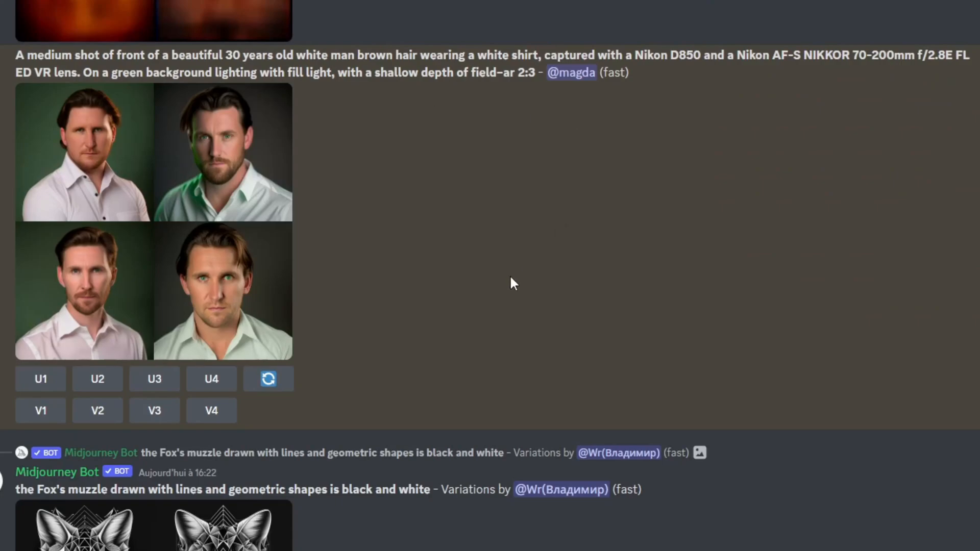
Regenerate the brown-haired man's portrait grid and make variations of the upscaled portrait of the dark-haired model in a white shirt.
{"action": "left_click", "coordinate": [269, 380]}
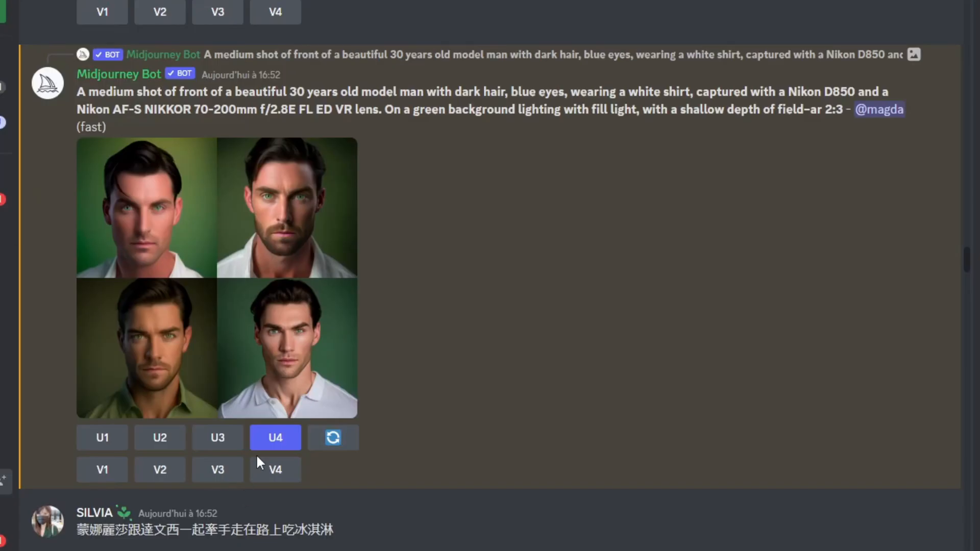
{"action": "left_click", "coordinate": [342, 207]}
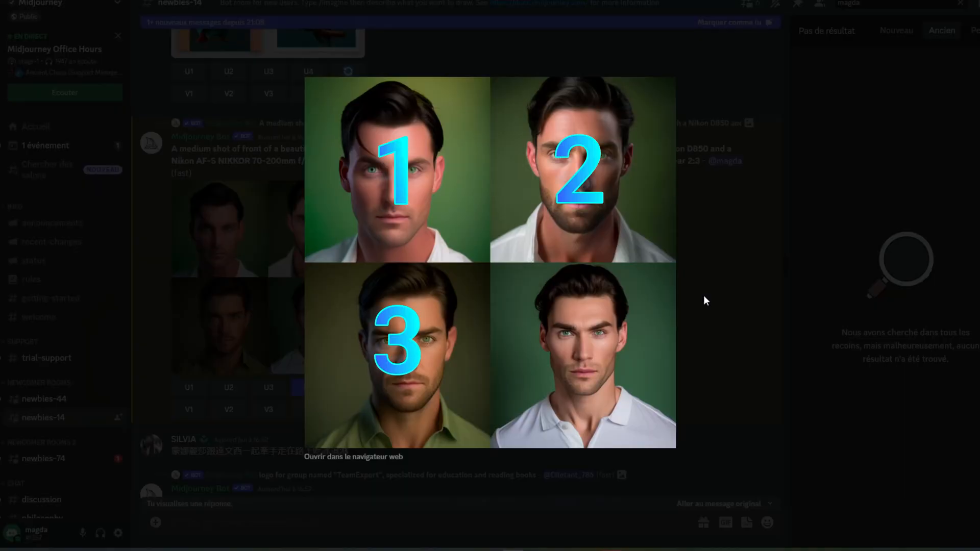
{"action": "left_click", "coordinate": [703, 295]}
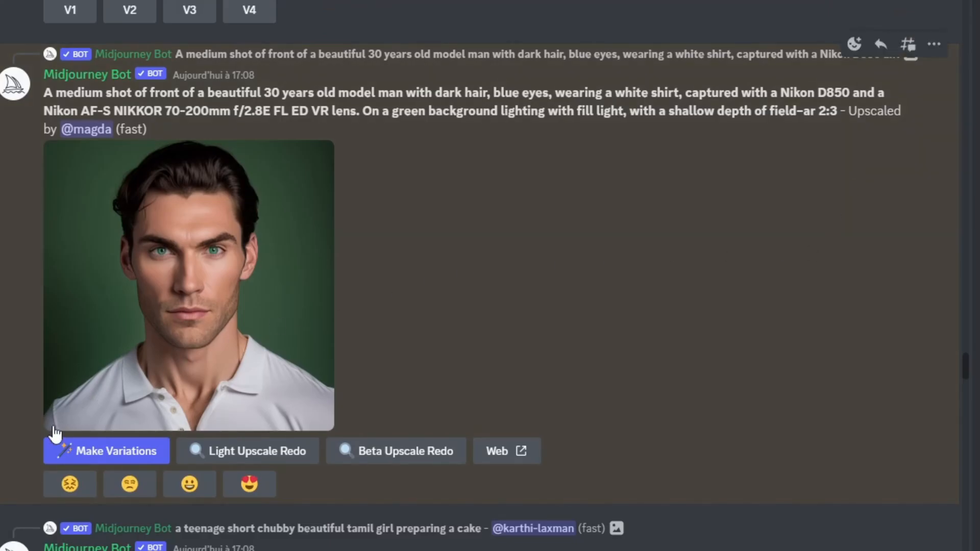
{"action": "left_click", "coordinate": [142, 459]}
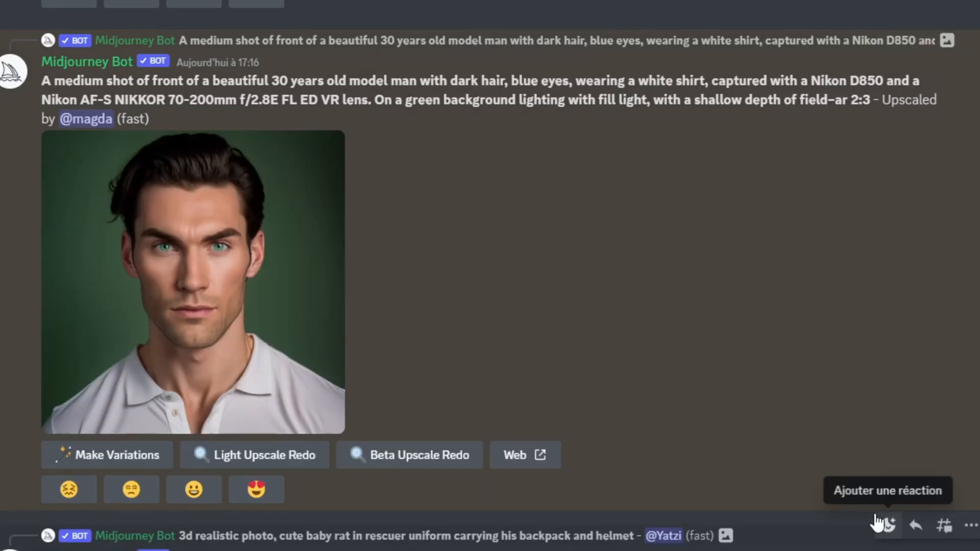
Open the upscaled portrait on the Midjourney website, signing in, and look through the gallery of generated images.
{"action": "left_click", "coordinate": [529, 459]}
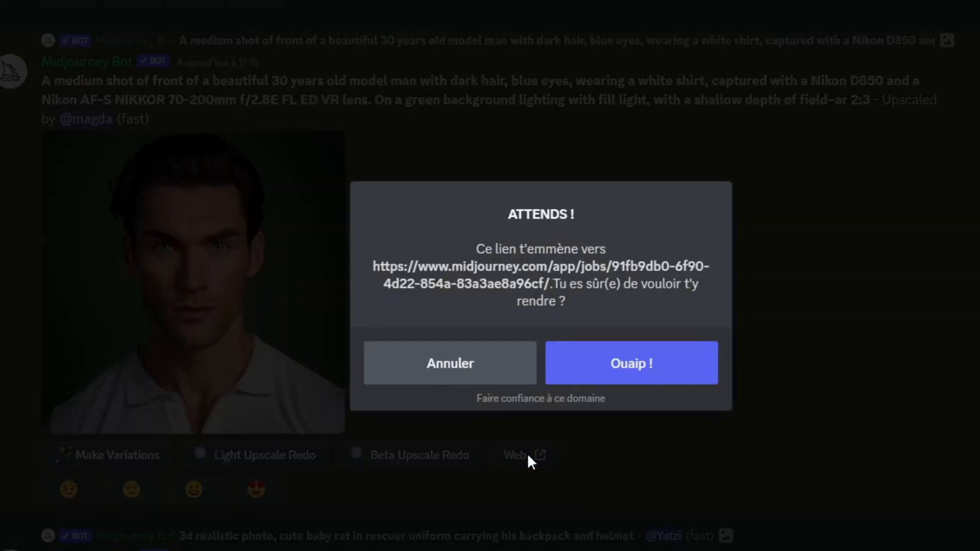
{"action": "left_click", "coordinate": [607, 372]}
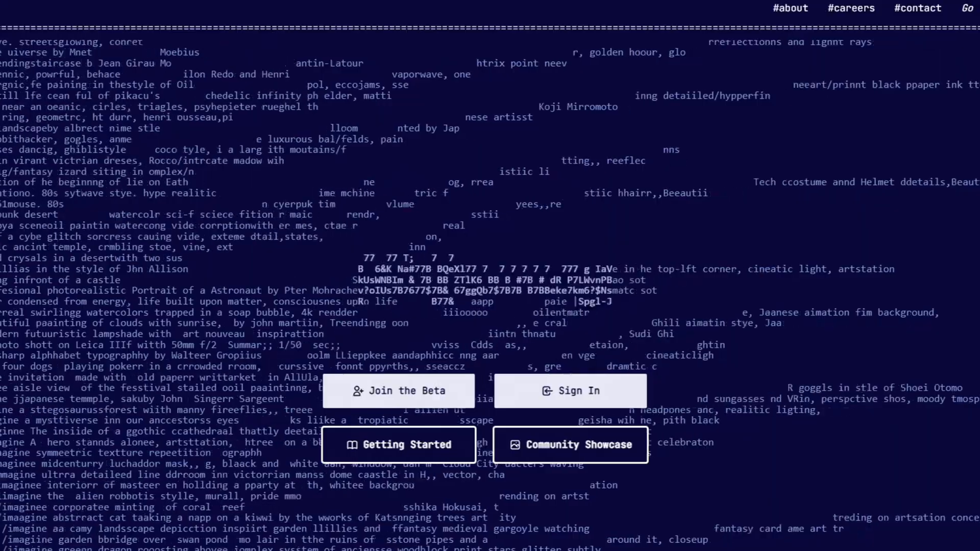
{"action": "left_click", "coordinate": [636, 380]}
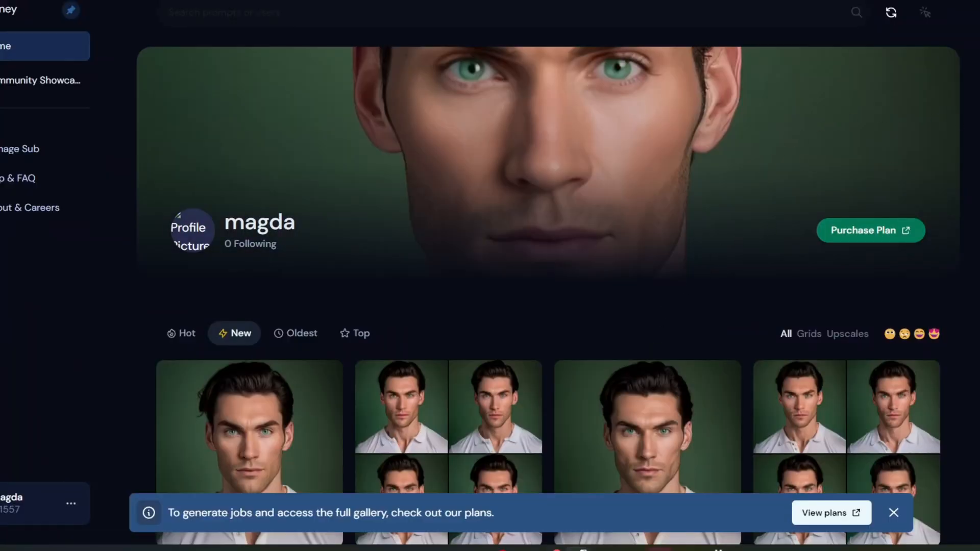
{"action": "scroll", "coordinate": [870, 126], "scroll_direction": "down", "scroll_amount": 10}
{"action": "scroll", "coordinate": [865, 142], "scroll_direction": "up", "scroll_amount": 8}
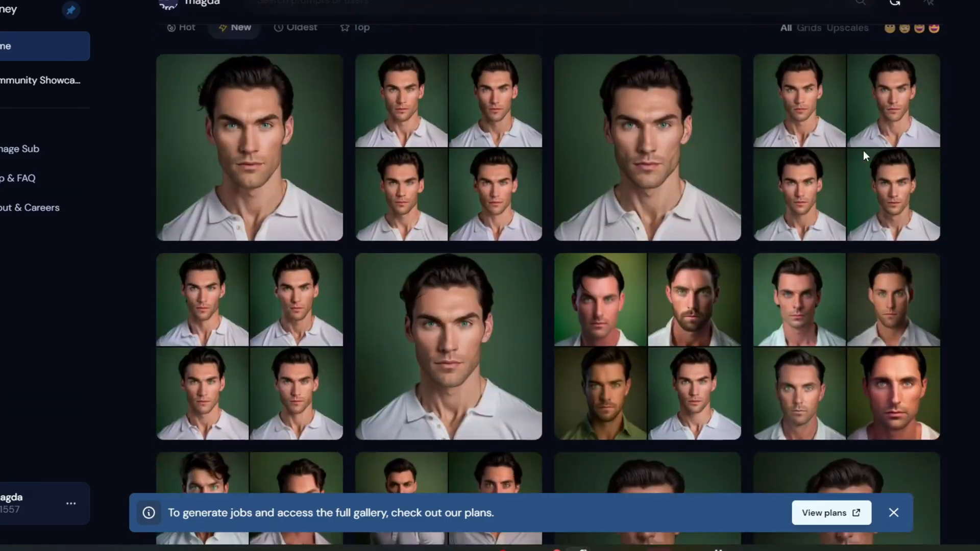
{"action": "scroll", "coordinate": [862, 151], "scroll_direction": "up", "scroll_amount": 5}
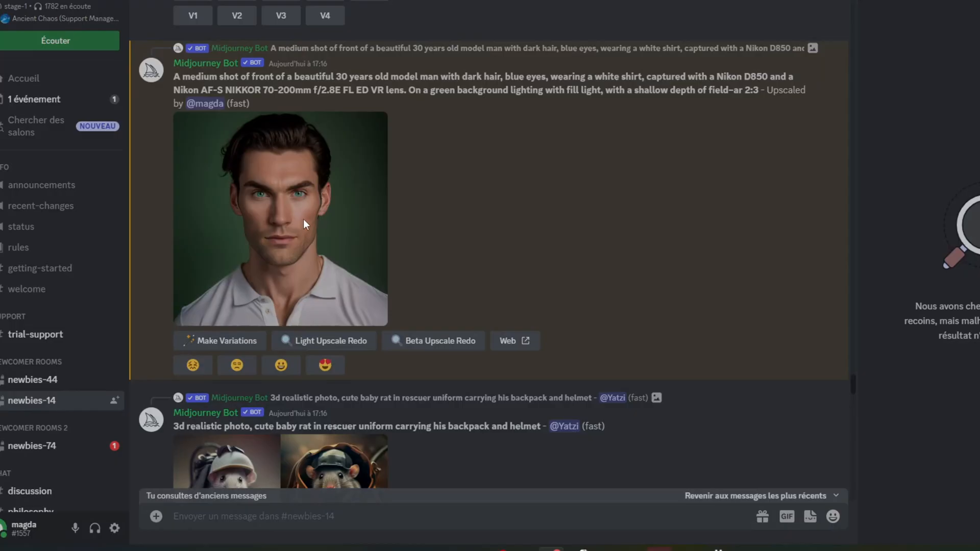
Return to Discord, open the upscaled portrait full size in the browser and save the image to the computer.
{"action": "left_click", "coordinate": [303, 219]}
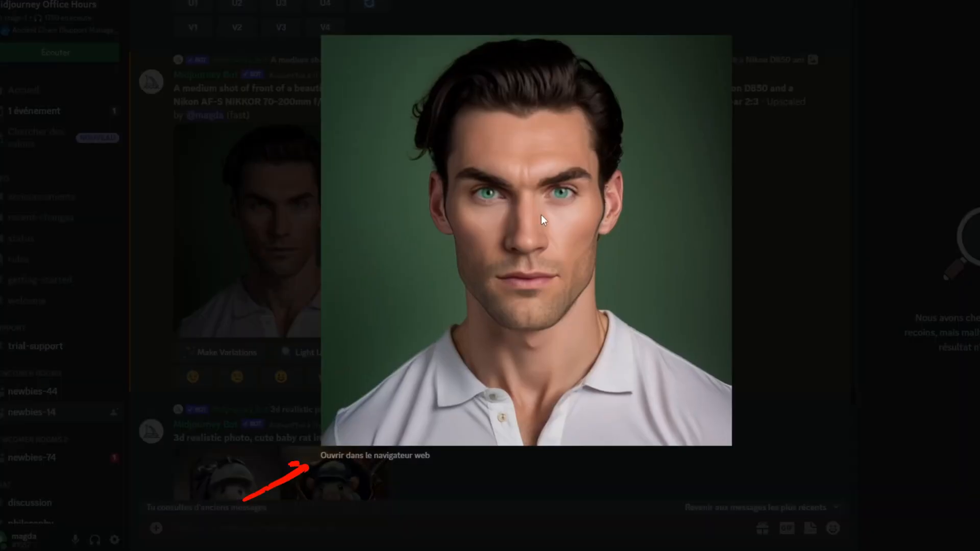
{"action": "left_click", "coordinate": [386, 458]}
{"action": "right_click", "coordinate": [679, 154]}
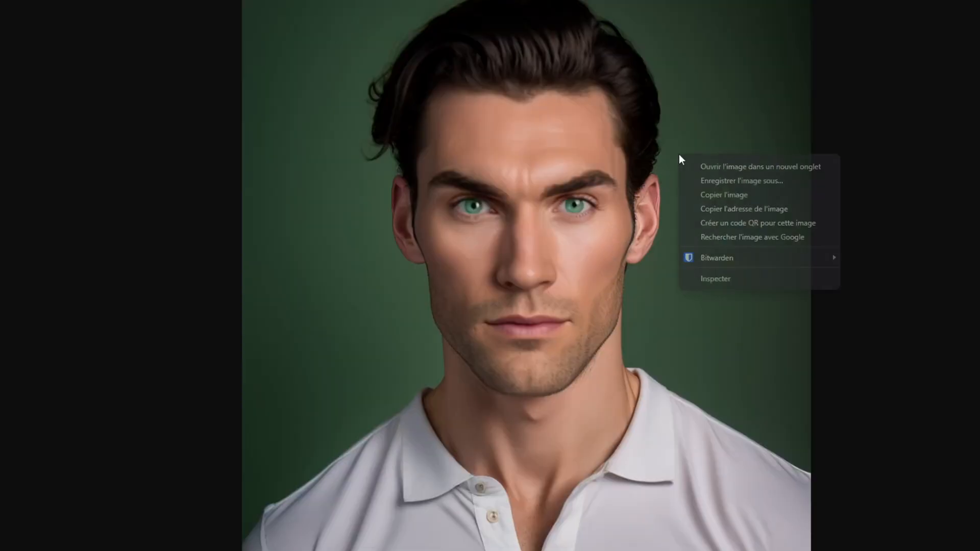
{"action": "left_click", "coordinate": [702, 182]}
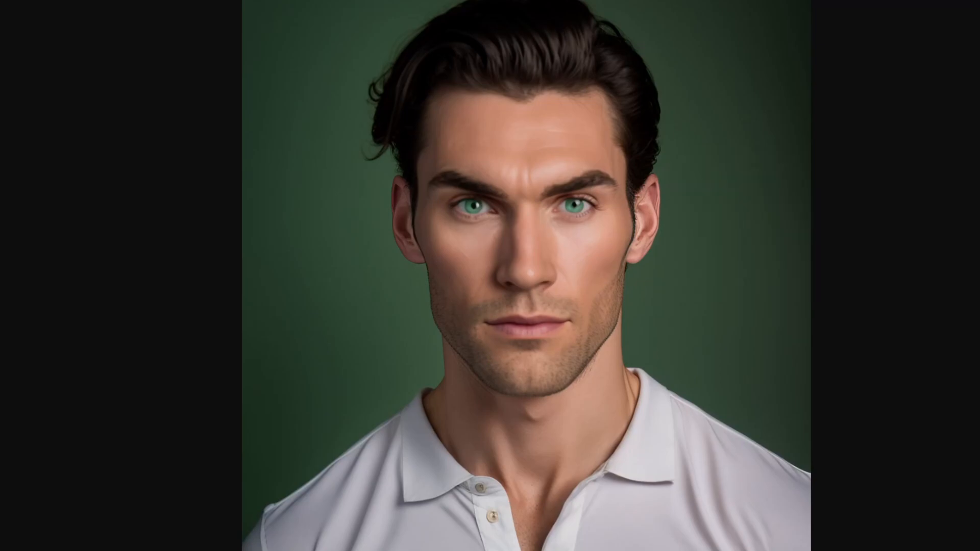
{"action": "right_click", "coordinate": [678, 159]}
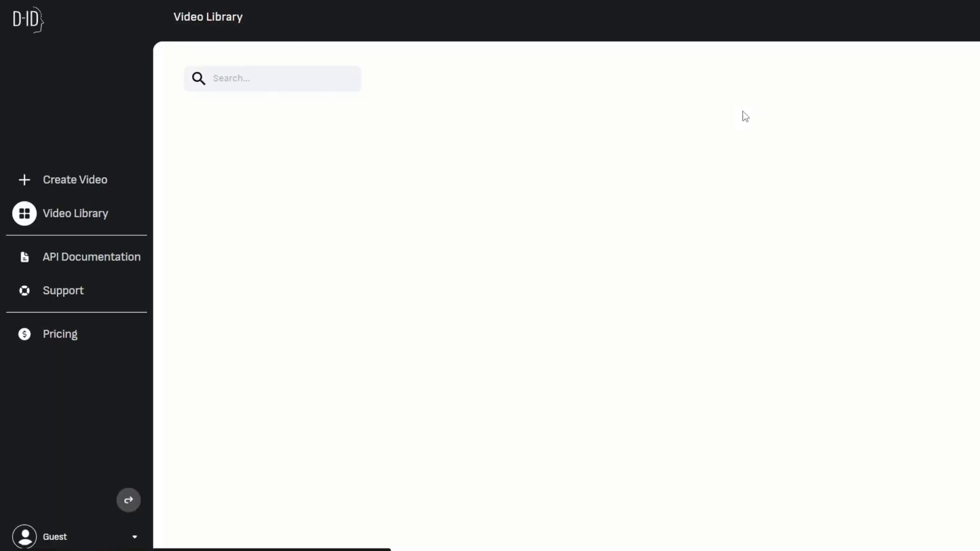
Switch to D-ID, start a new video and try several of the stock presenters.
{"action": "left_click", "coordinate": [83, 189]}
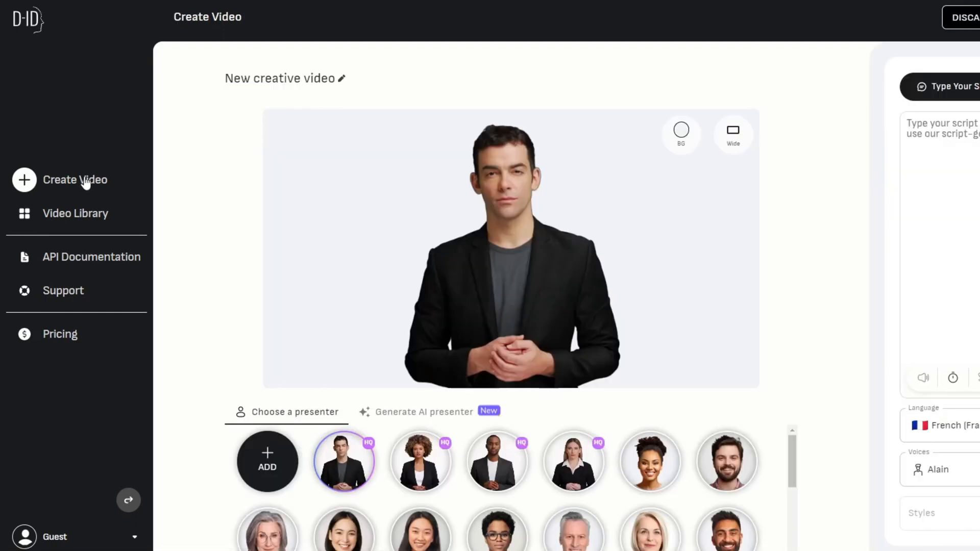
{"action": "left_click", "coordinate": [428, 468]}
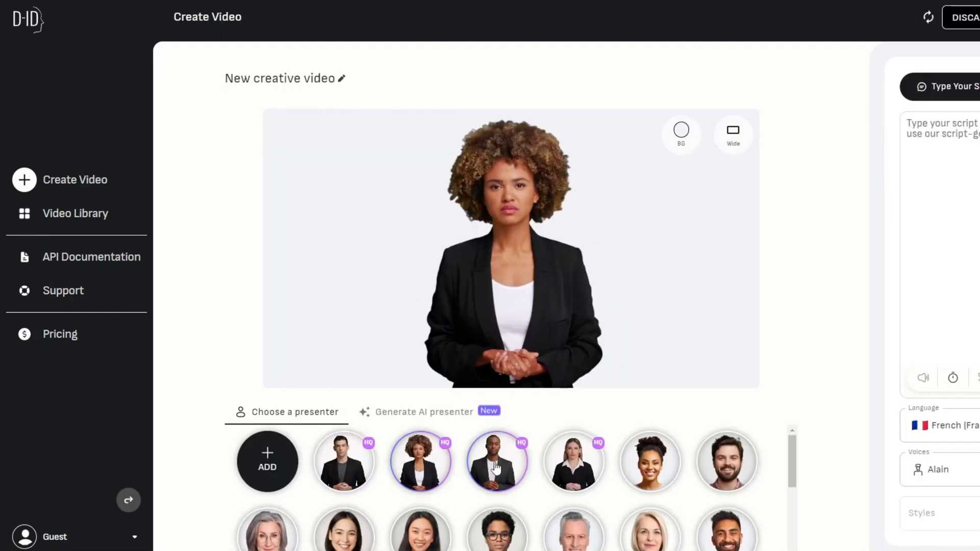
{"action": "left_click", "coordinate": [491, 461]}
{"action": "left_click", "coordinate": [727, 465]}
{"action": "left_click", "coordinate": [343, 530]}
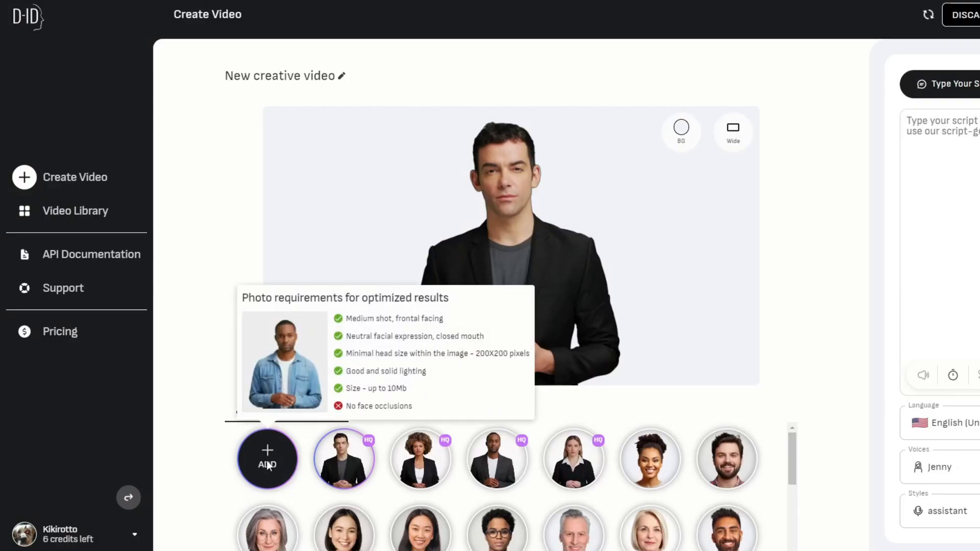
Add the saved green-background portrait as a custom presenter for the video.
{"action": "left_click", "coordinate": [267, 460]}
{"action": "double_click", "coordinate": [180, 58]}
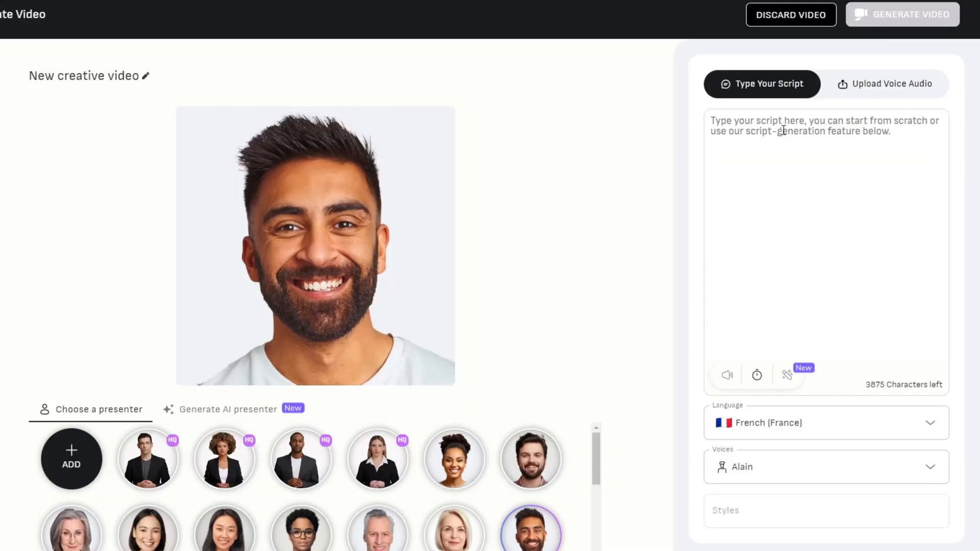
Enter the script "Salut ! bienvenu sur ma chaine !" and preview it with the language set to Spanish (Spain).
{"action": "type", "text": "Salut ! bienvenu sur ma chaine !"}
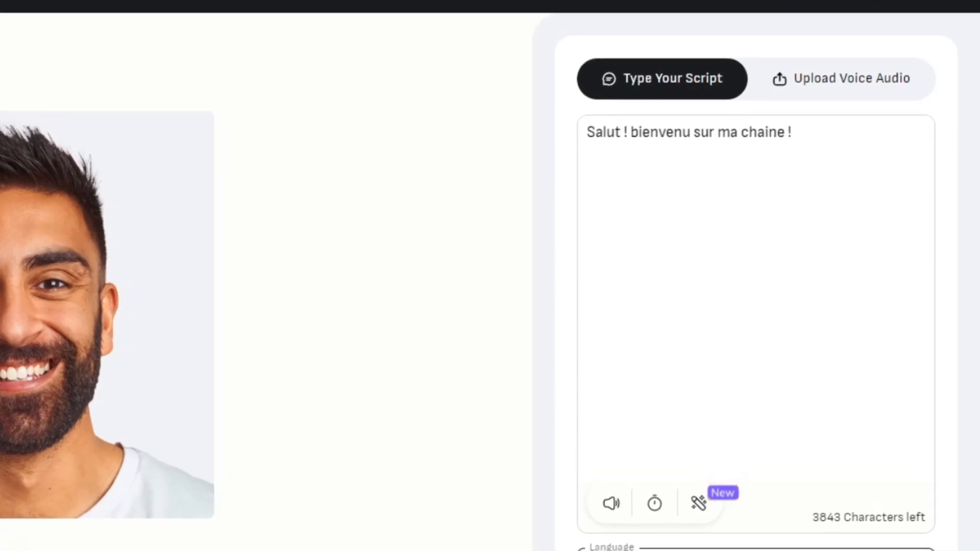
{"action": "left_click", "coordinate": [918, 548]}
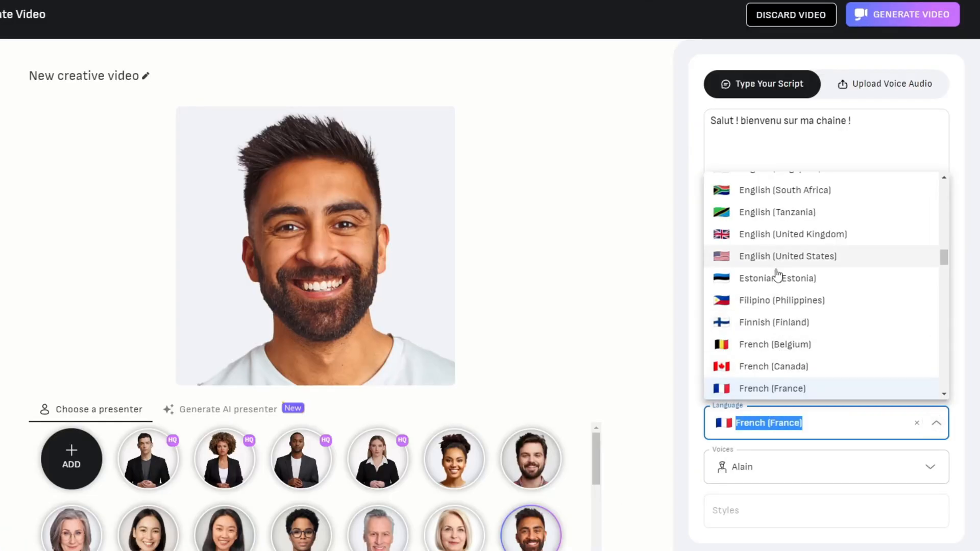
{"action": "scroll", "coordinate": [776, 257], "scroll_direction": "down", "scroll_amount": 10}
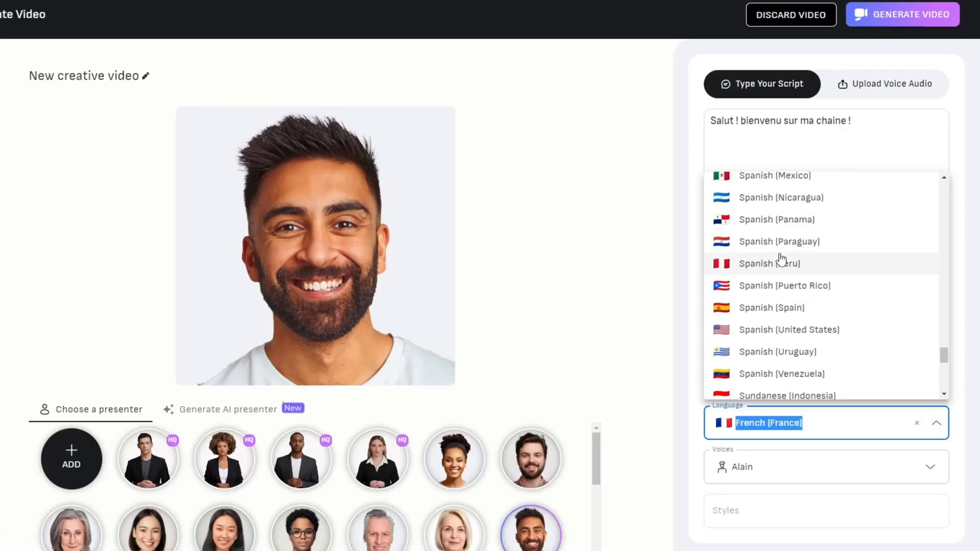
{"action": "left_click", "coordinate": [777, 307]}
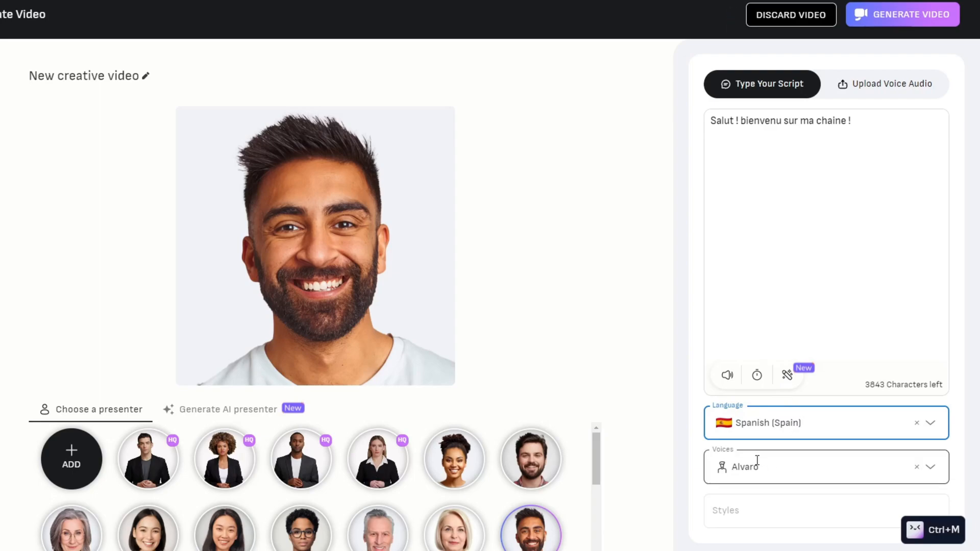
{"action": "left_click", "coordinate": [726, 376]}
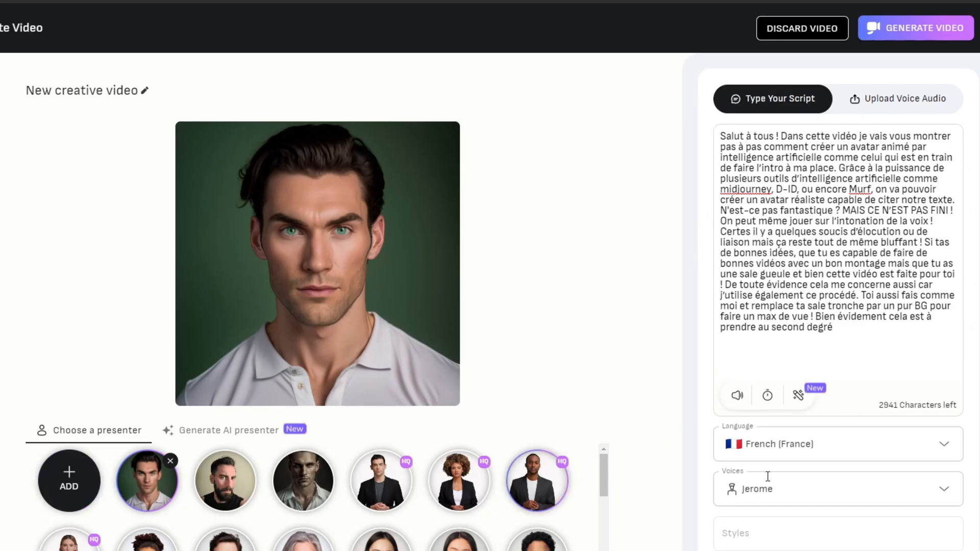
Listen to the long French script with the Jerome voice and change "outils" to "zoutils" in the text.
{"action": "left_click", "coordinate": [736, 395]}
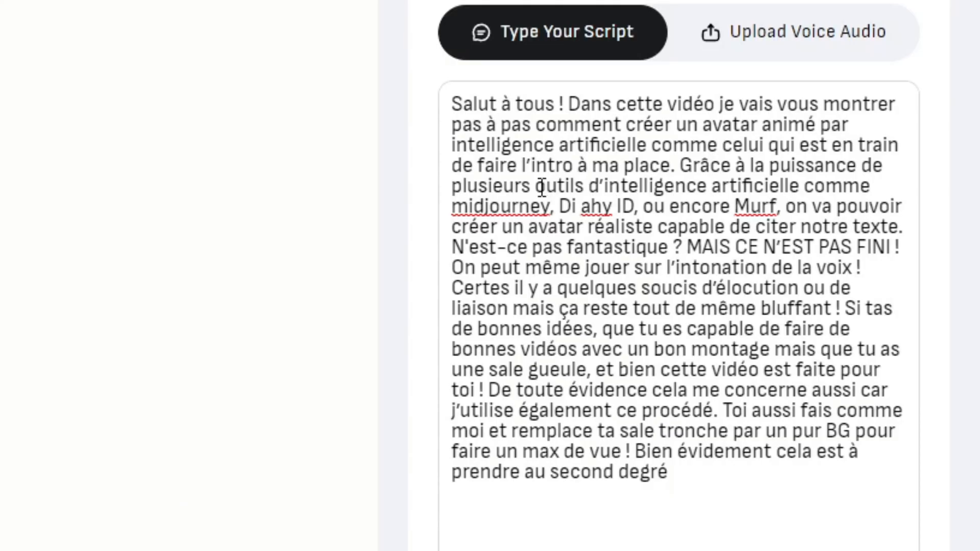
{"action": "left_click", "coordinate": [537, 187]}
{"action": "type", "text": "z"}
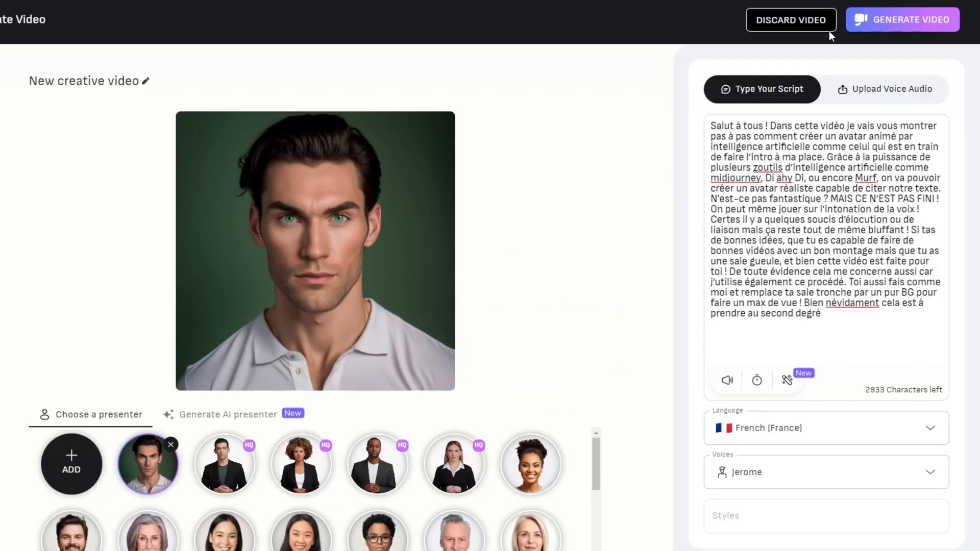
Generate the talking avatar video and open it from the Video Library.
{"action": "left_click", "coordinate": [900, 23]}
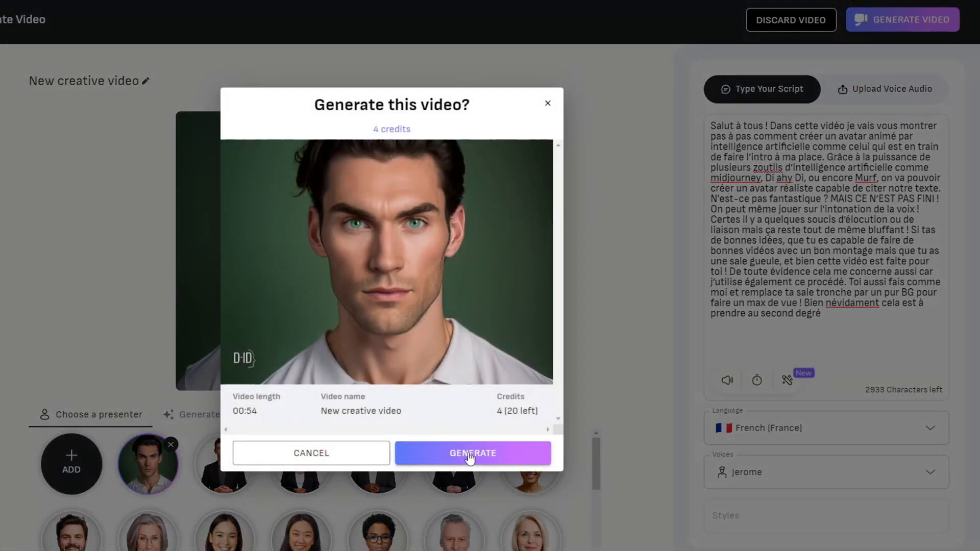
{"action": "left_click", "coordinate": [474, 453]}
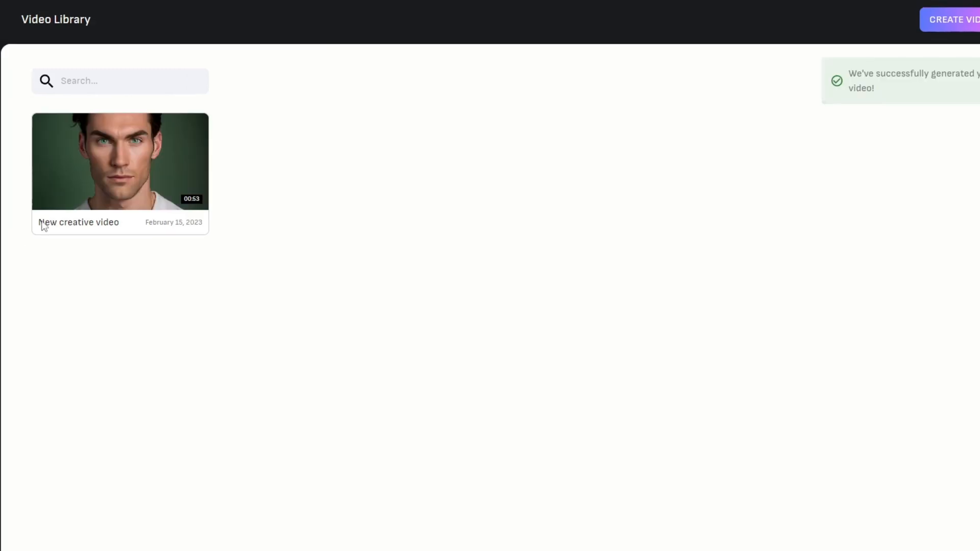
{"action": "mouse_move", "coordinate": [149, 181]}
{"action": "left_click", "coordinate": [121, 162]}
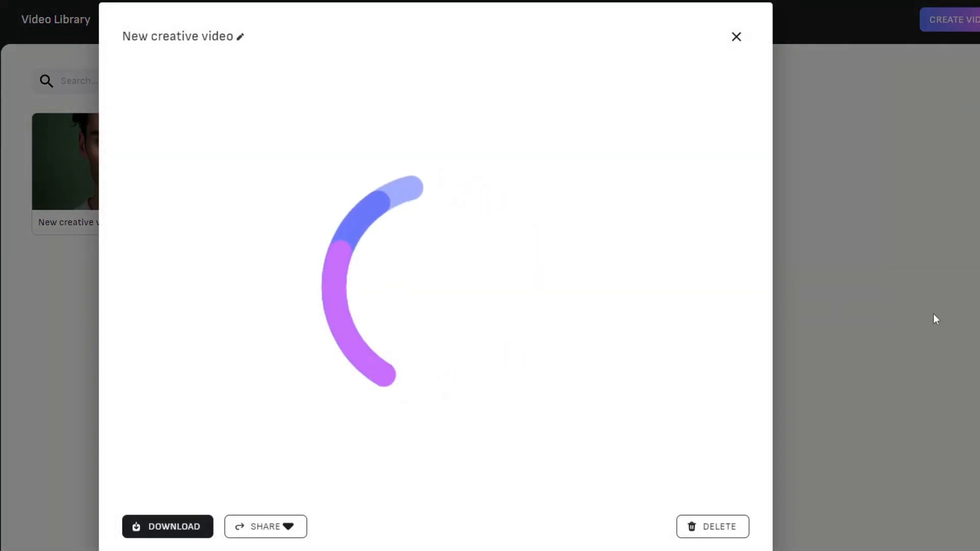